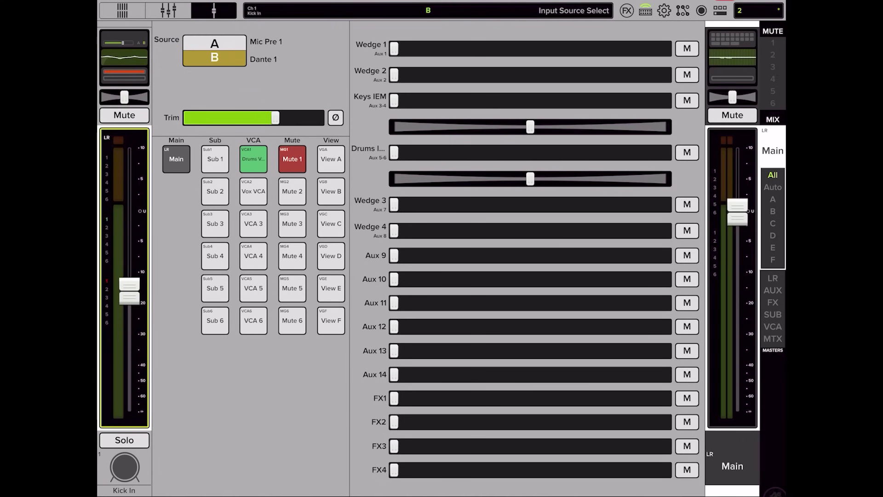
Switch the mixer app from channel detail to the full channel-strip overview
left_click(168, 10)
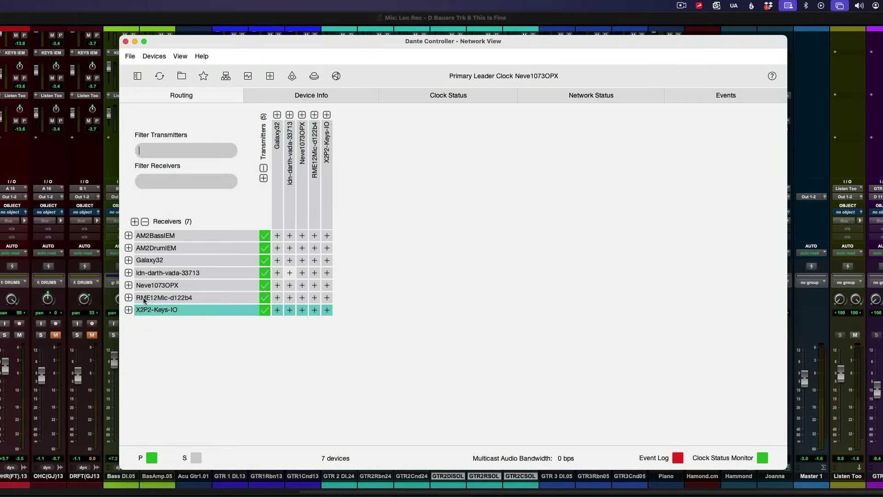
Expand Galaxy32's transmit channels in Dante Controller's routing matrix
left_click(277, 114)
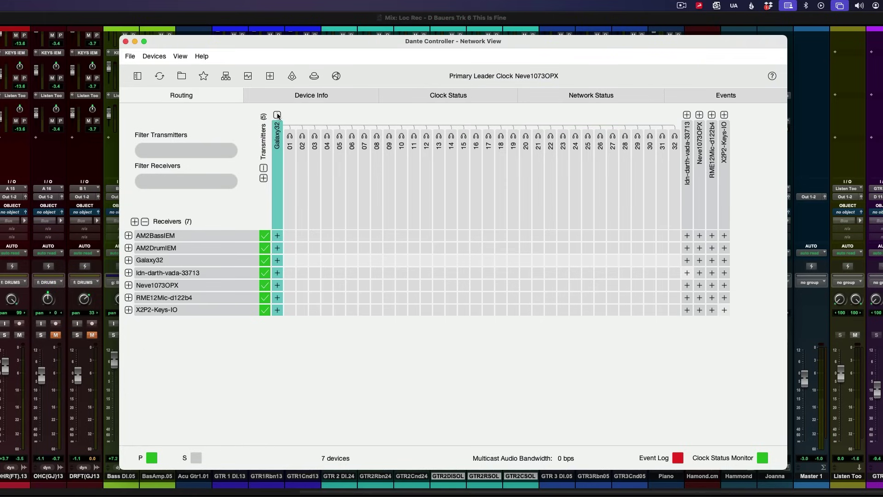
Inspect AM2BassIEM, AM2DrumIEM and ldn-darth-vada-33713 receive channels, then collapse Galaxy32's transmitters
left_click(128, 236)
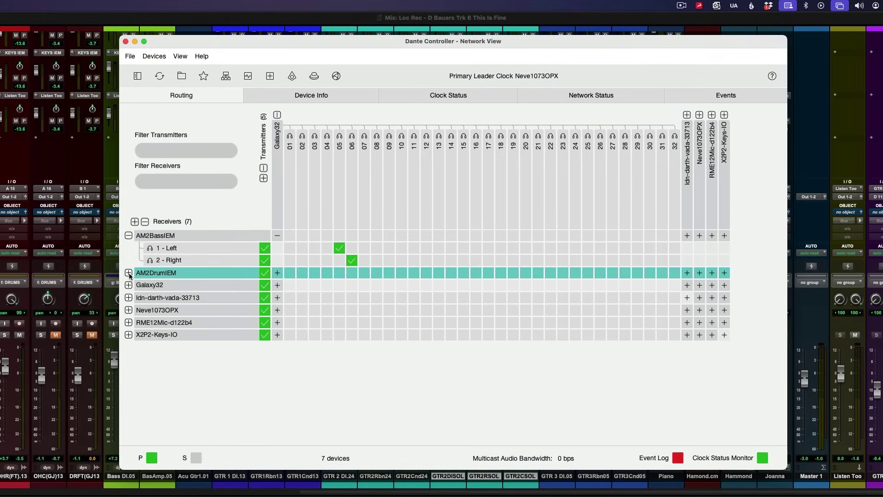
left_click(129, 273)
left_click(129, 273)
left_click(128, 236)
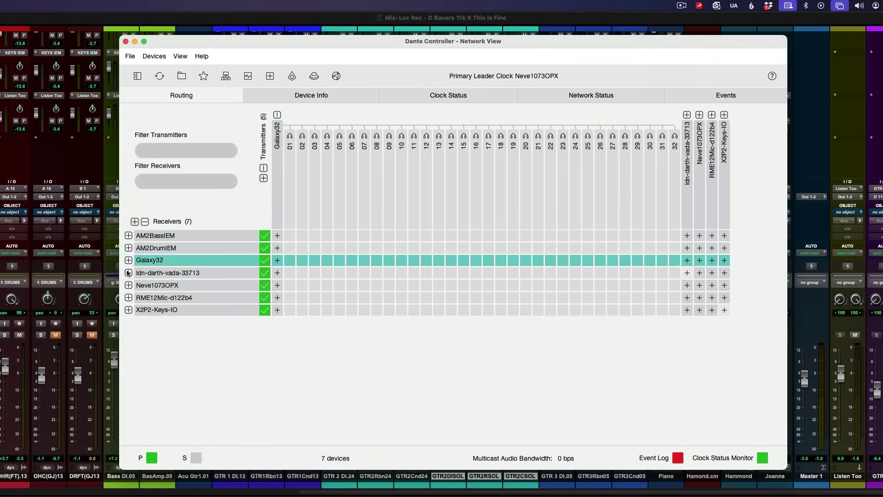
left_click(128, 273)
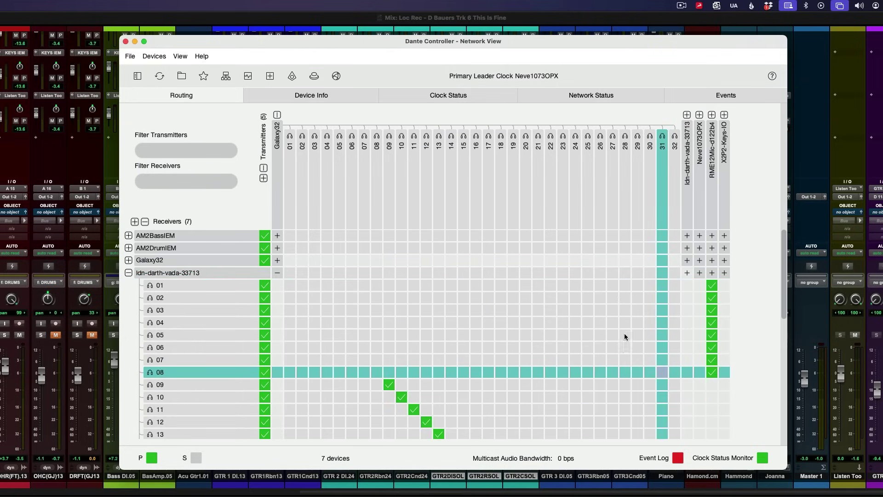
left_click(128, 273)
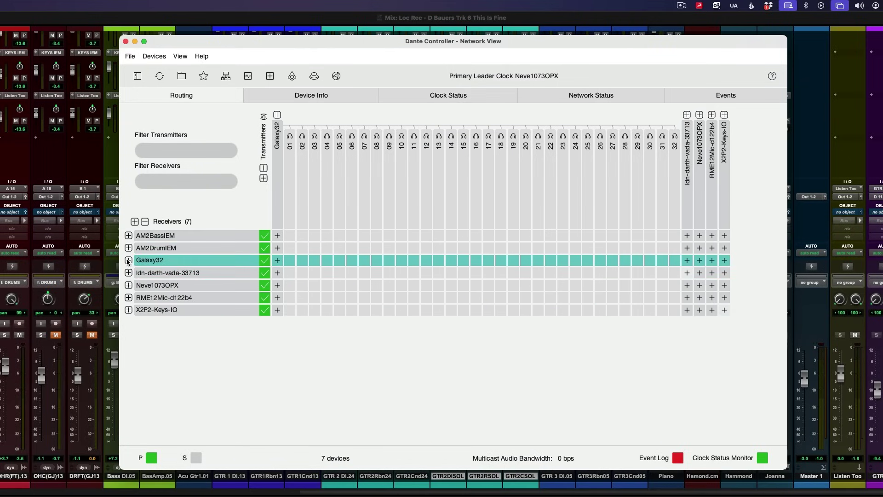
left_click(277, 114)
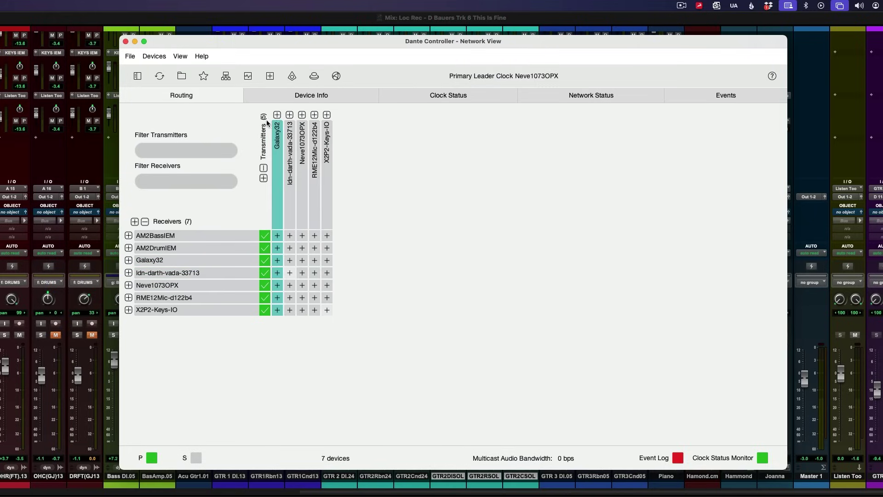
Check X2P2-Keys-IO and AM2DrumIEM receive channels against Neve1073OPX's transmit channels
left_click(128, 309)
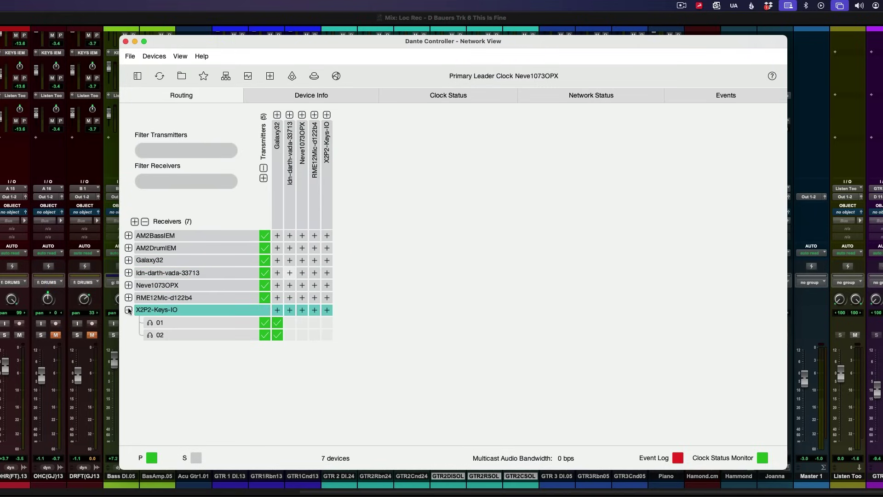
left_click(302, 114)
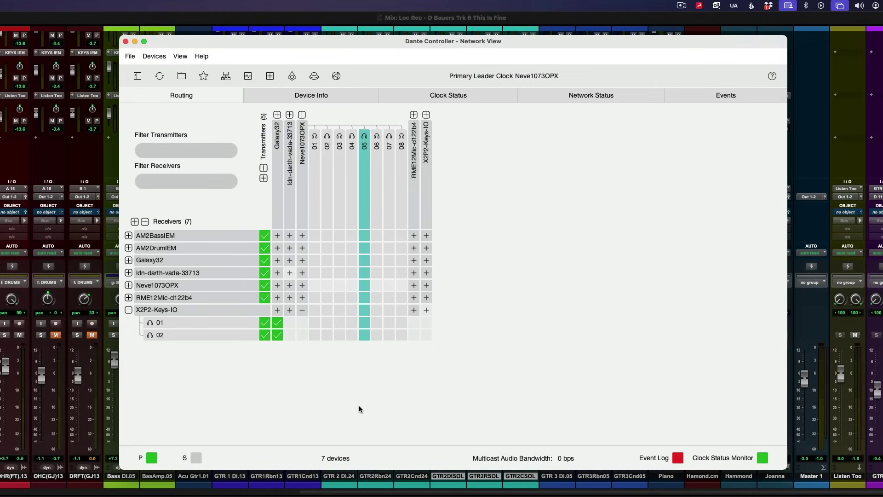
left_click(129, 310)
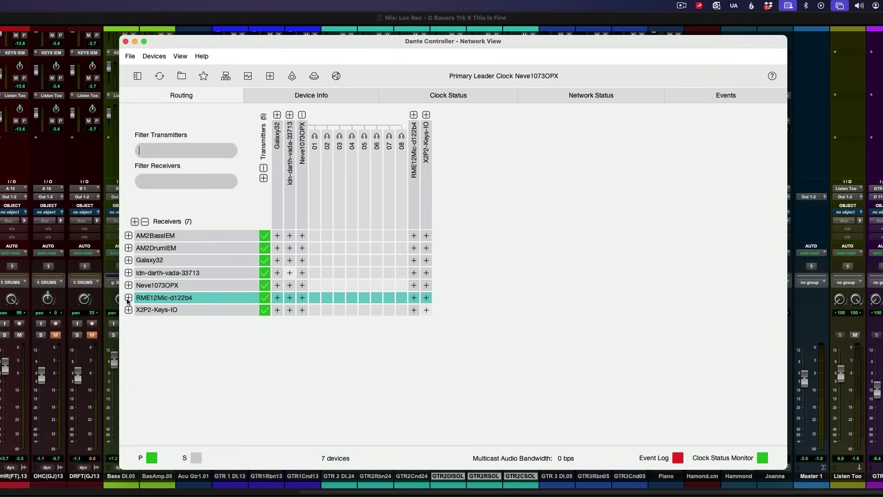
left_click(128, 248)
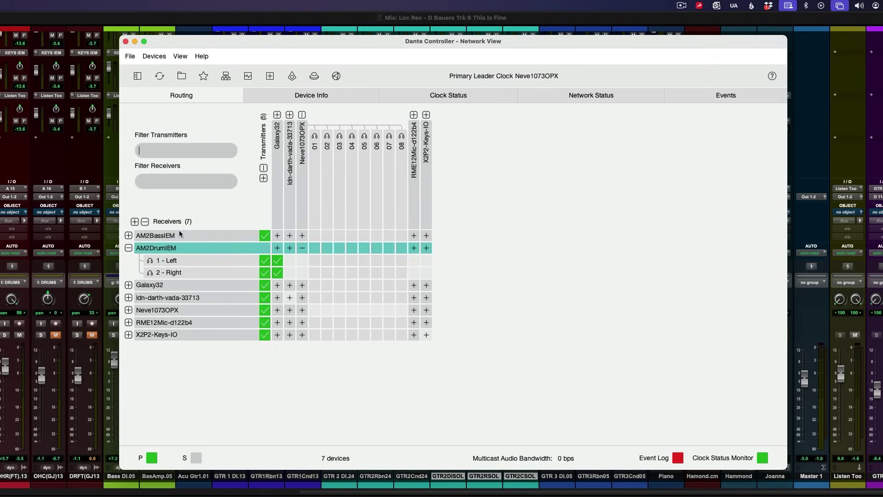
left_click(302, 115)
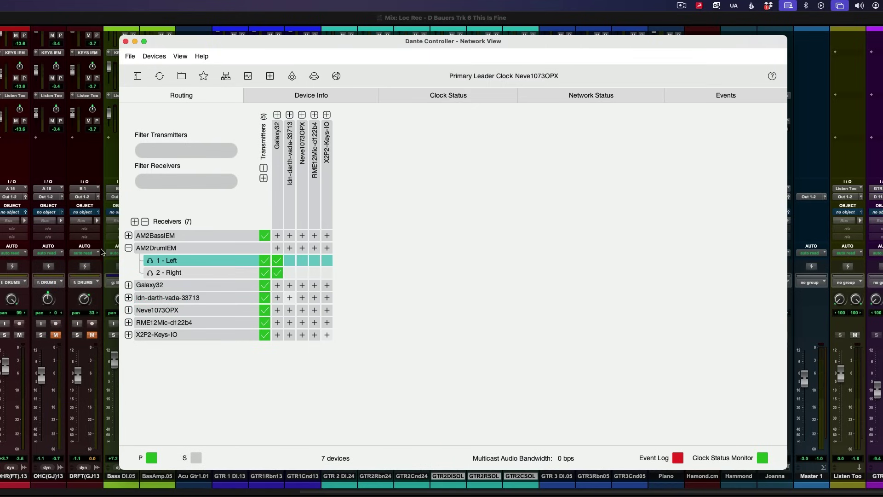
left_click(128, 247)
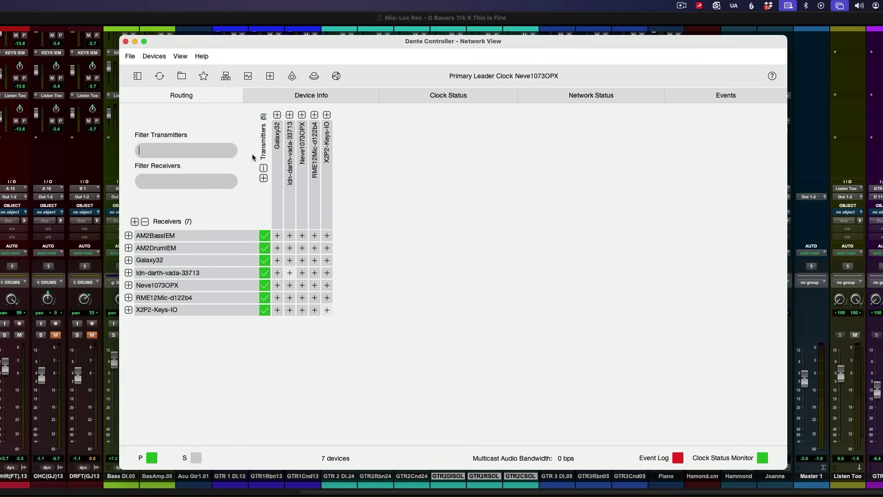
Expand Galaxy32's 32 transmit and receive channels and scroll through its subscriptions
left_click(276, 115)
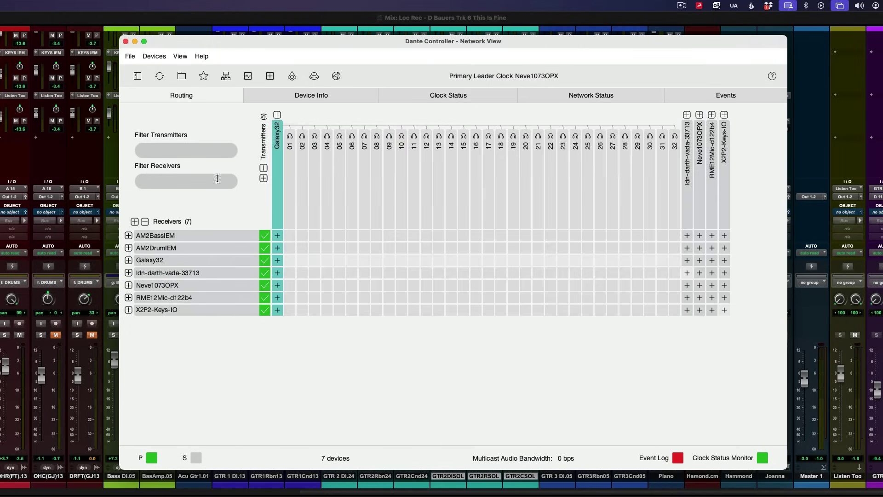
left_click(128, 260)
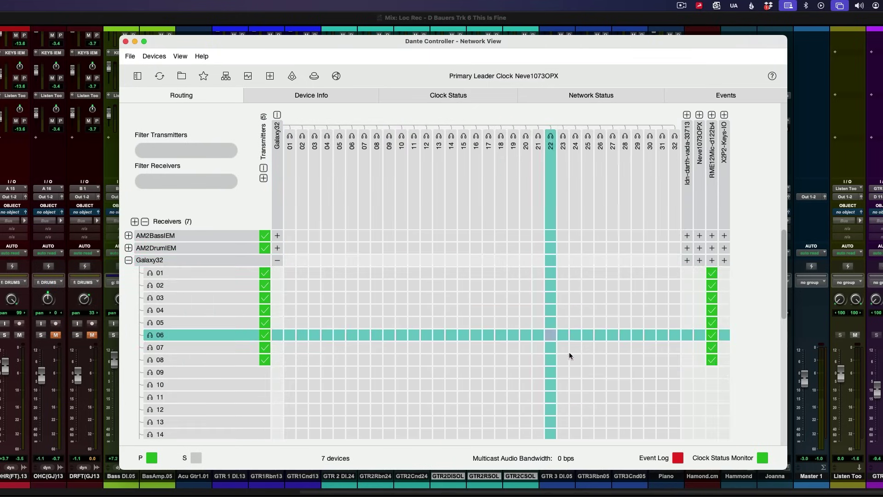
scroll(603, 394, "down", 2)
scroll(603, 394, "down", 12)
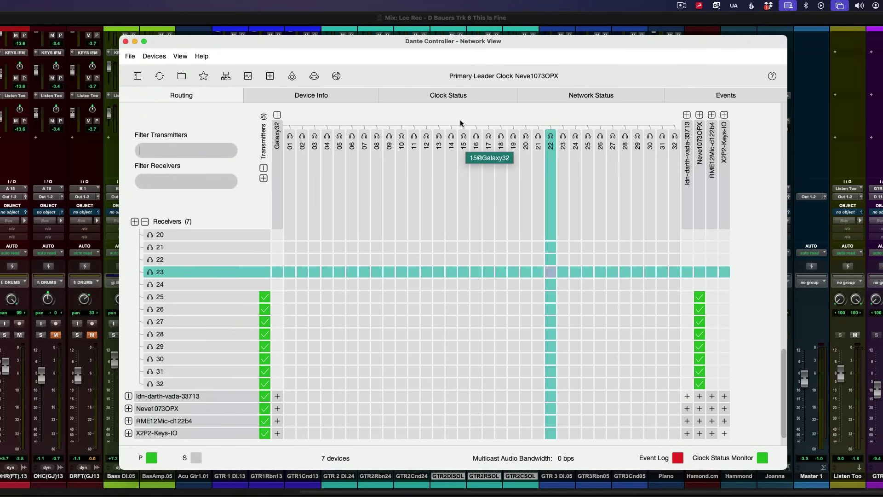
Review the Clock Status, Device Info and Network Status tables for all devices
left_click(455, 96)
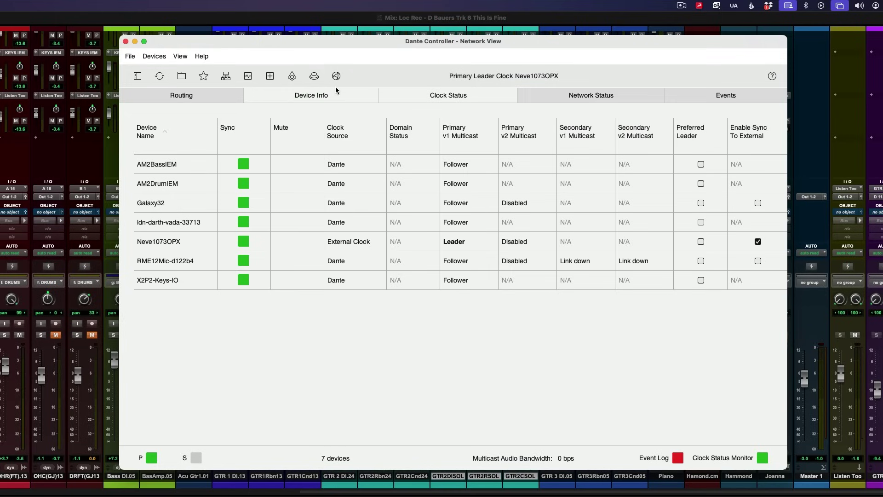
left_click(323, 97)
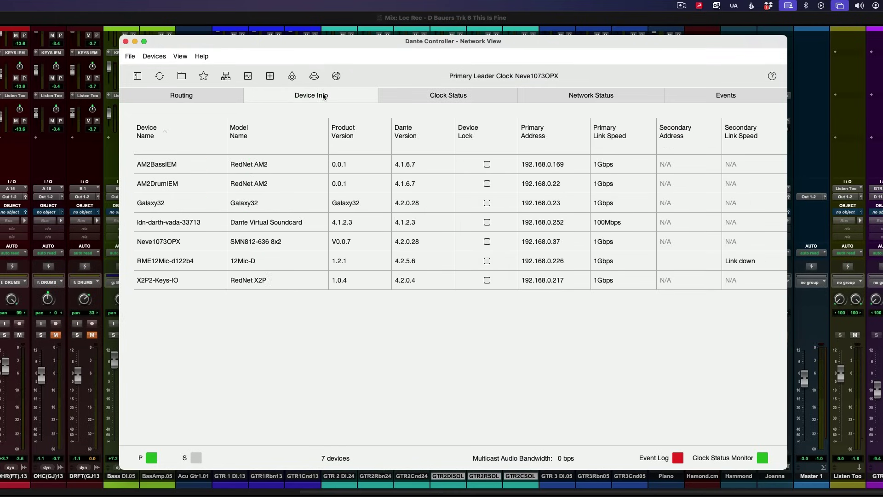
left_click(436, 96)
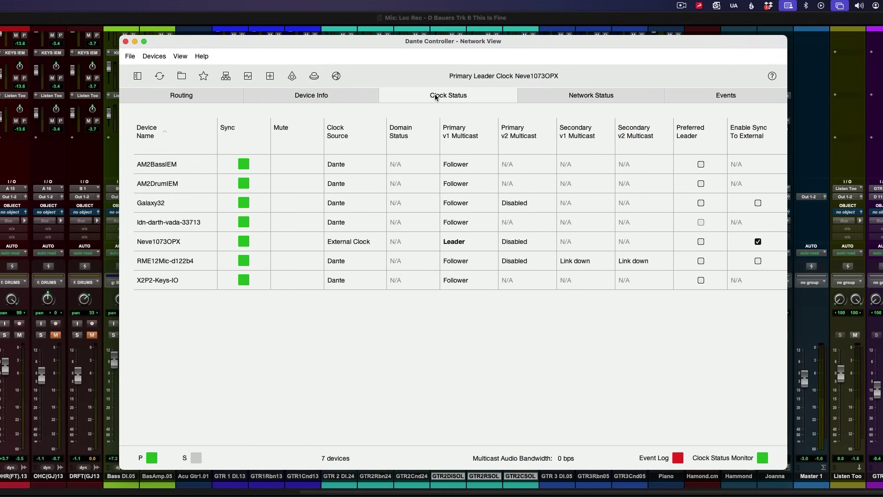
left_click(548, 101)
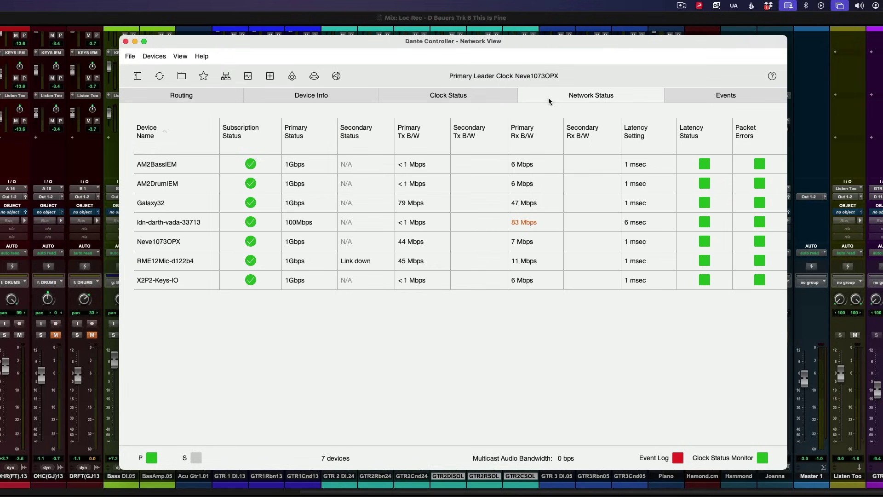
Go back to the Routing matrix with the receivers collapsed to device rows
left_click(468, 96)
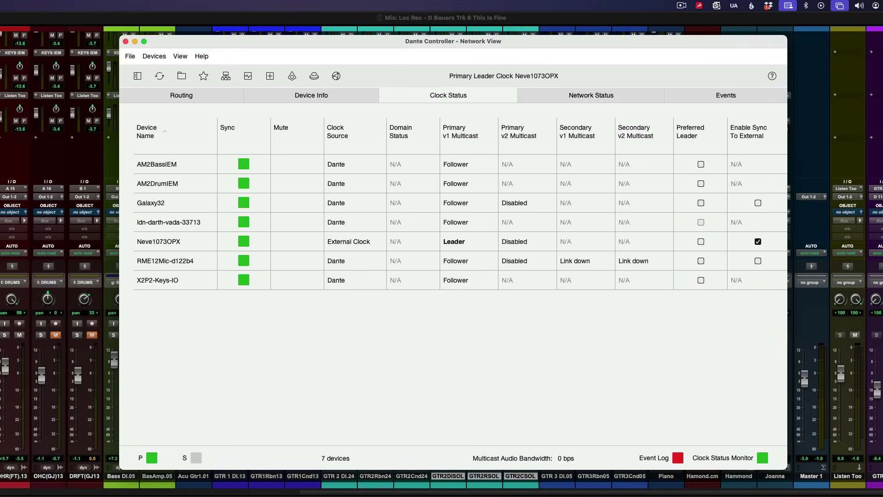
left_click(200, 96)
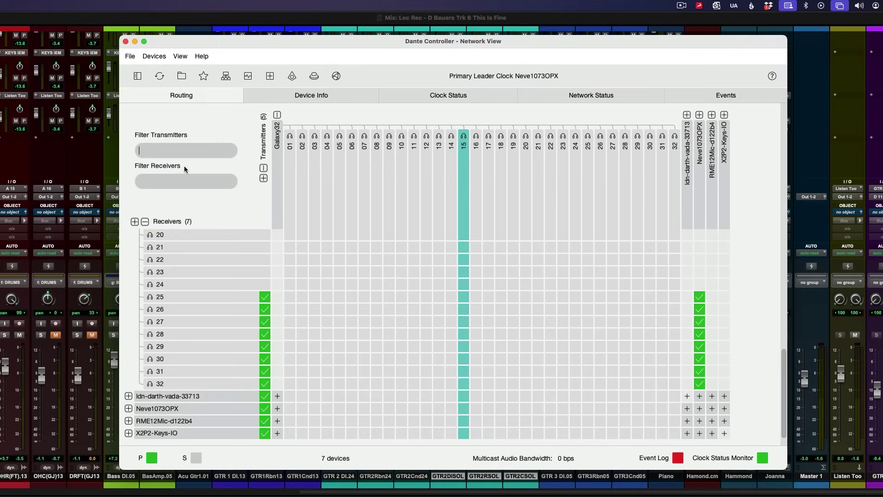
left_click(146, 222)
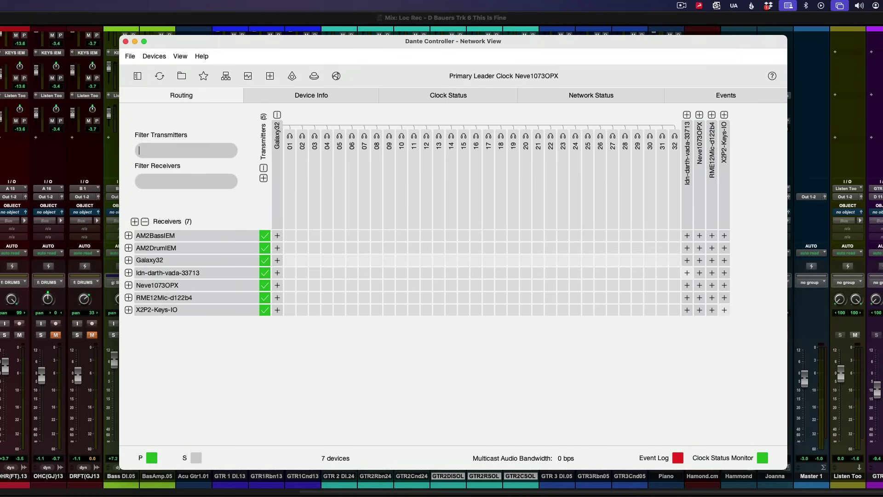
double_click(163, 236)
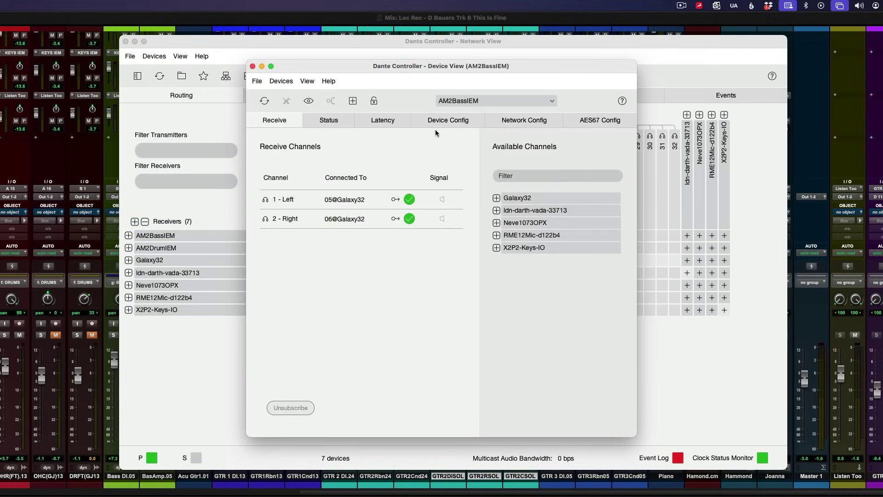
left_click(444, 120)
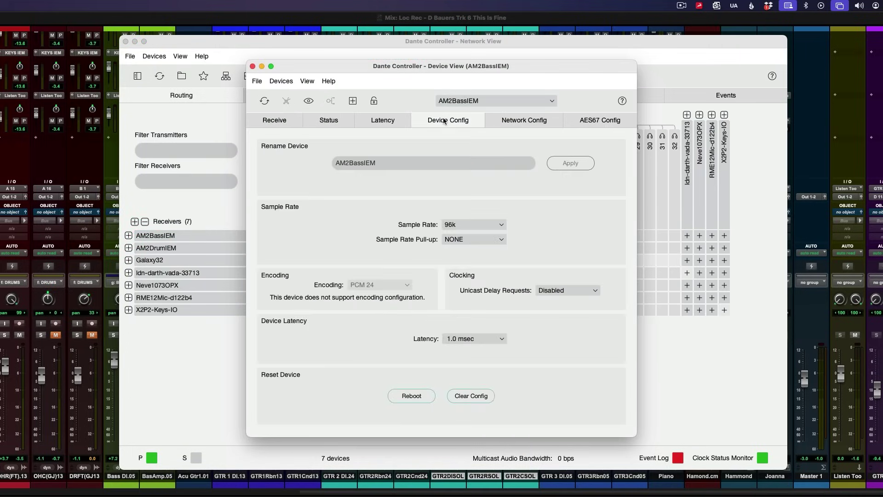
left_click(477, 226)
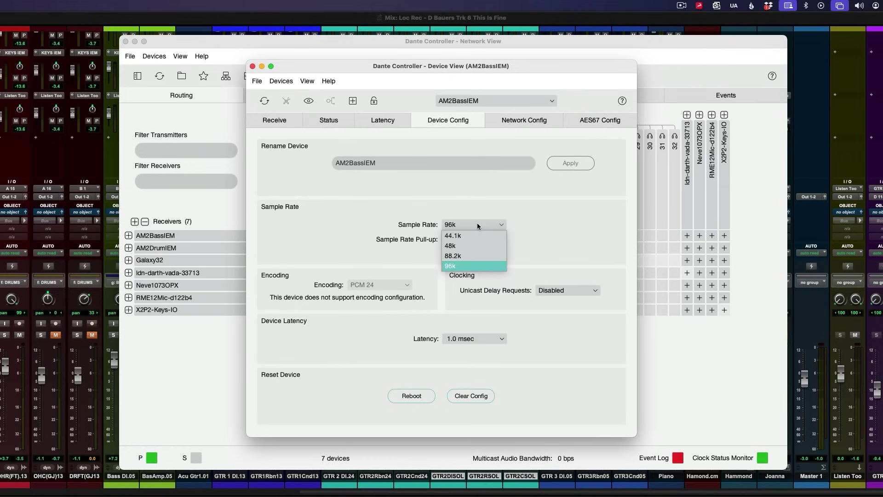
left_click(478, 226)
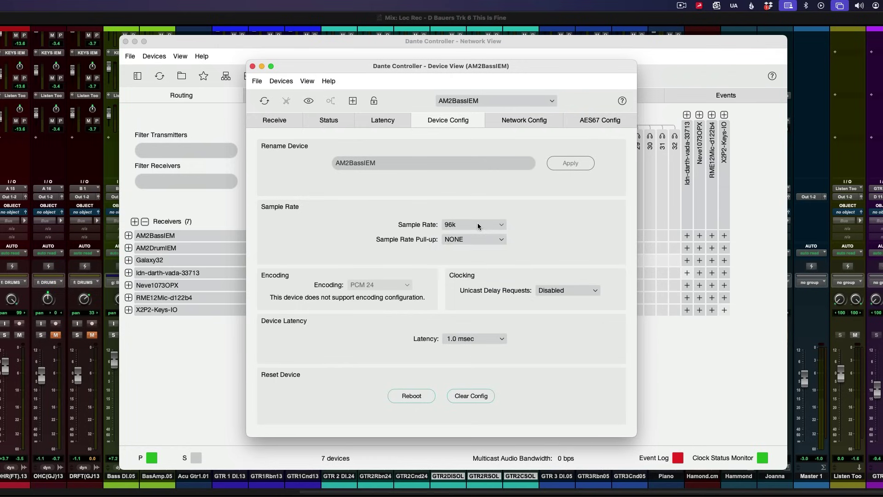
left_click(253, 67)
double_click(147, 262)
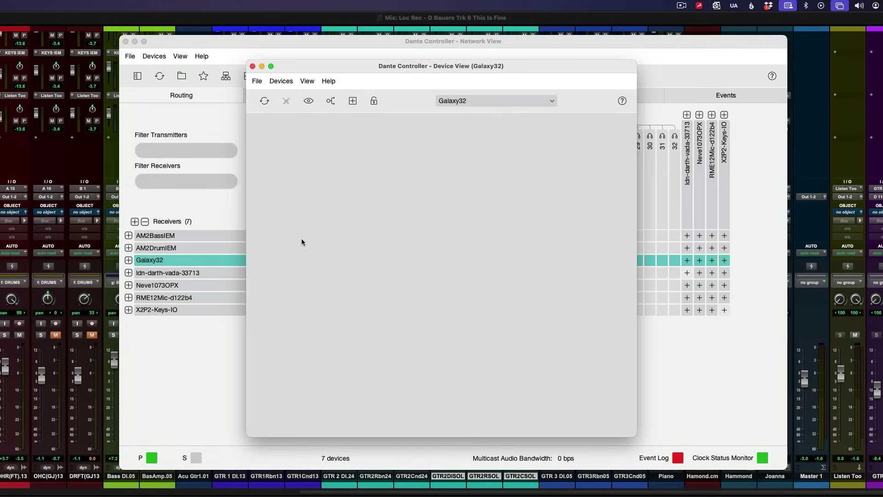
left_click(456, 122)
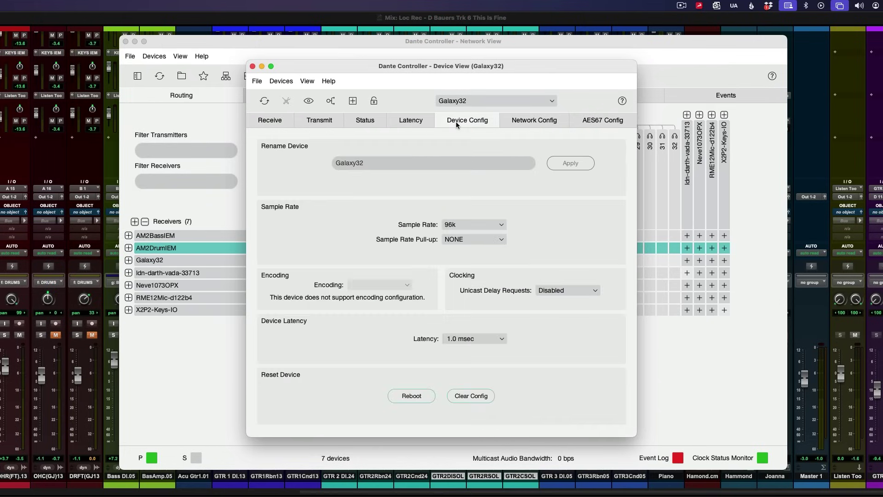
left_click(469, 224)
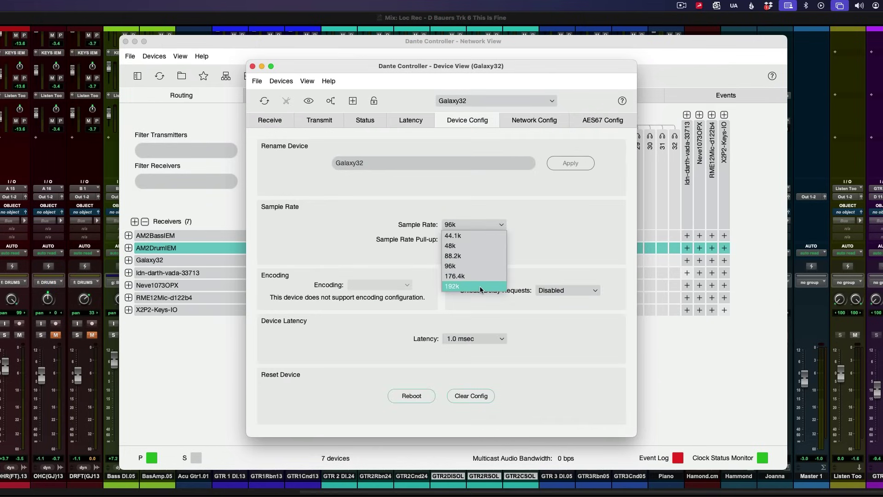
left_click(494, 184)
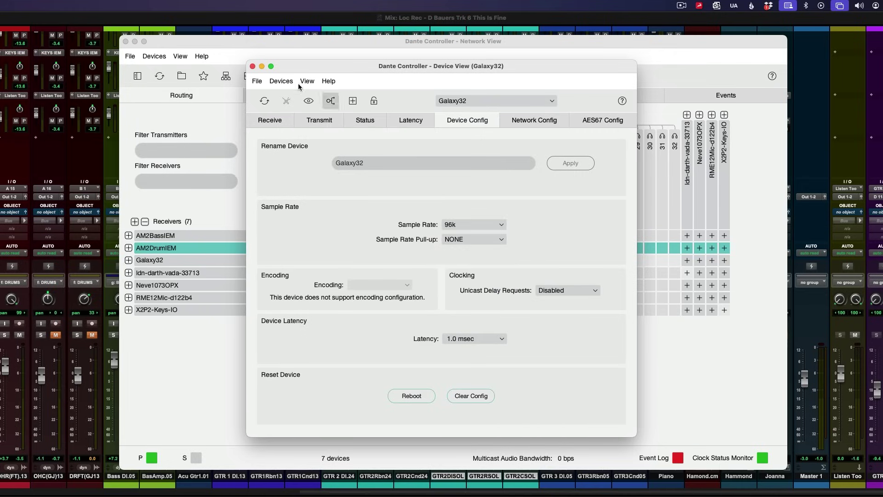
left_click(252, 67)
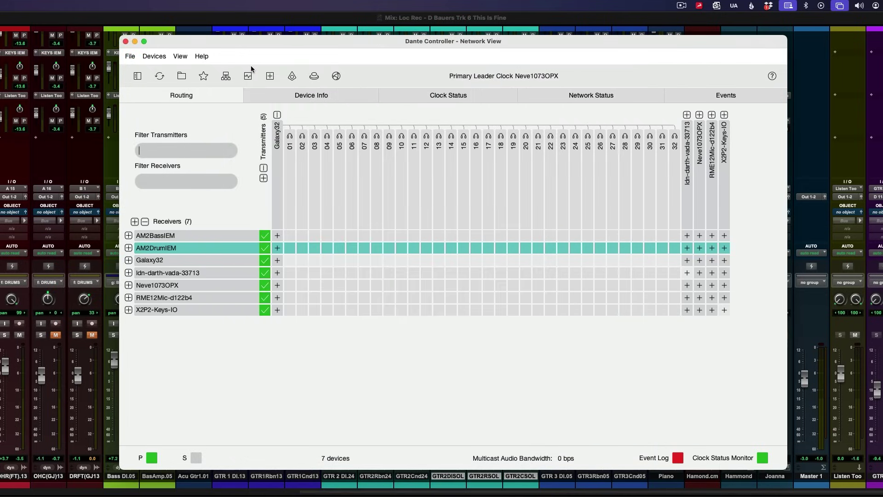